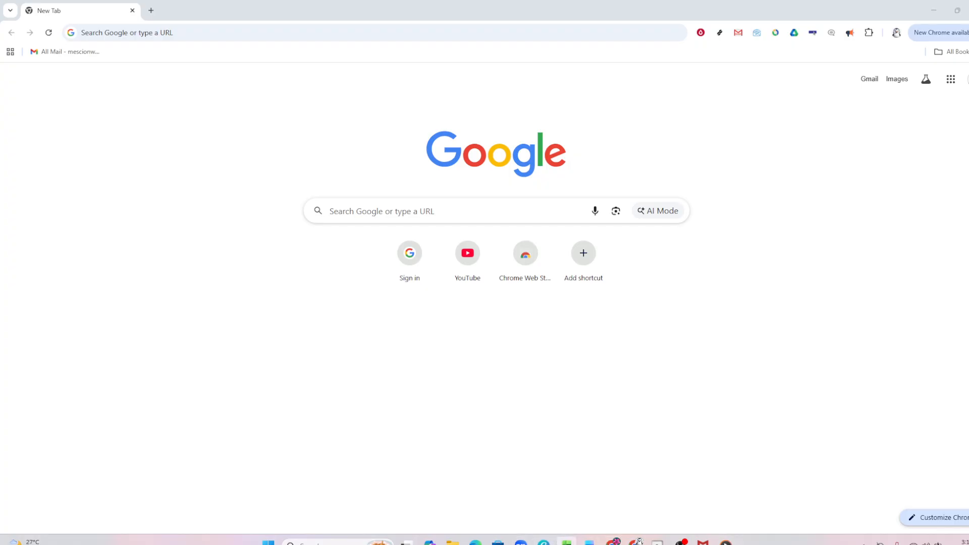
Step: Switch to the Excel workbook and turn the Compound Interest text in E2 into the working formula =10000*(1+5%)^2
click(567, 542)
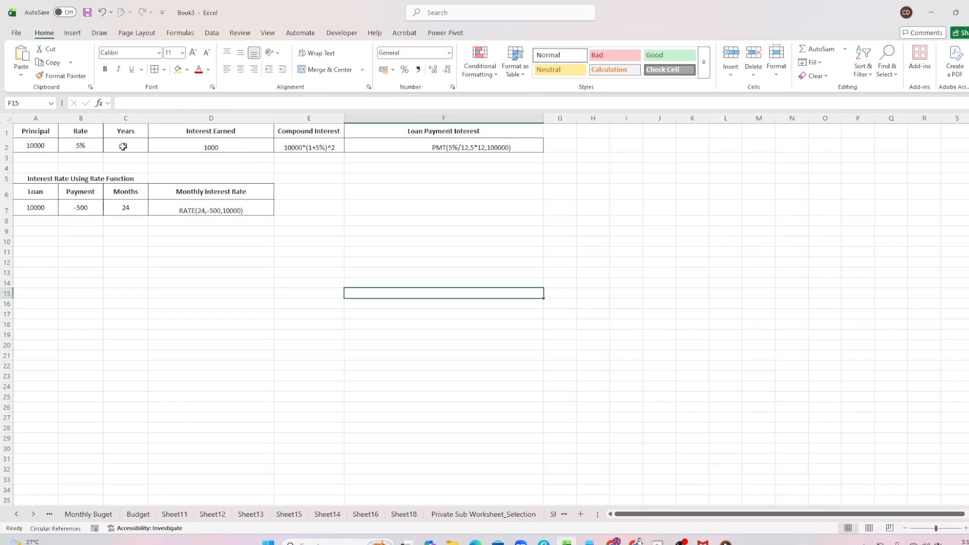
key(ctrl+n)
click(308, 144)
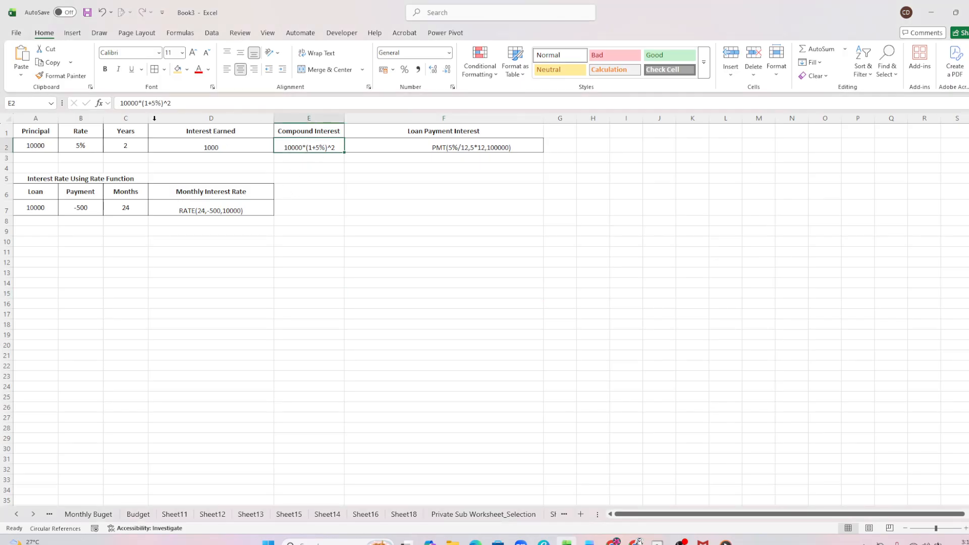
click(127, 103)
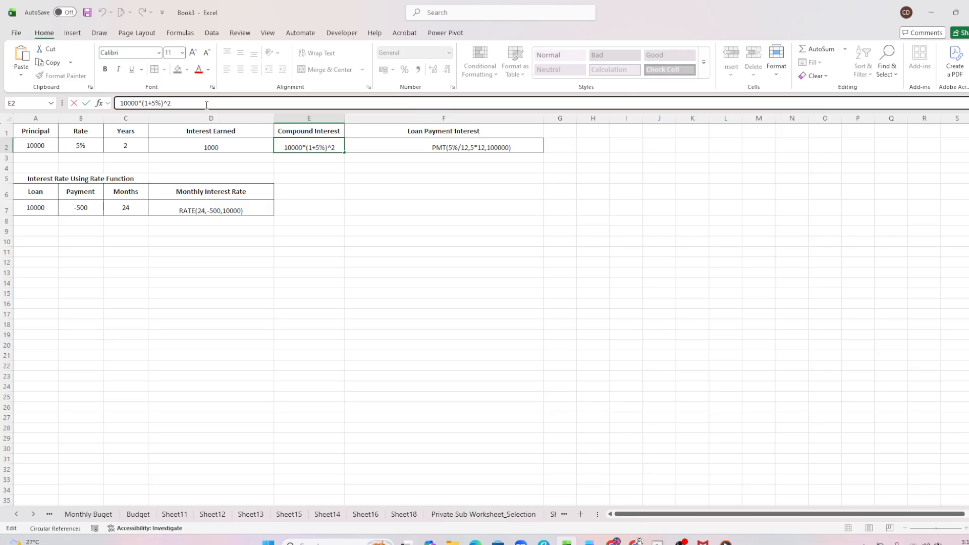
text(=)
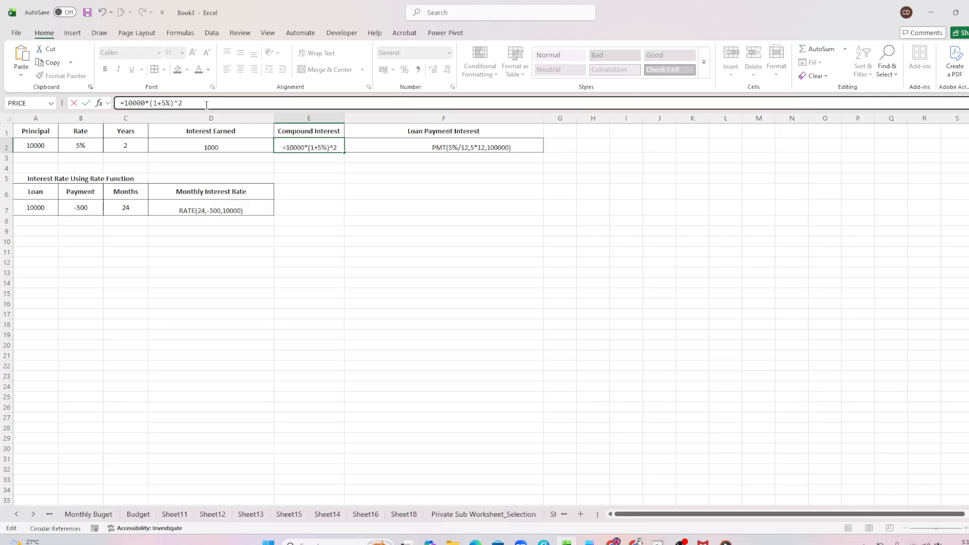
key(Return)
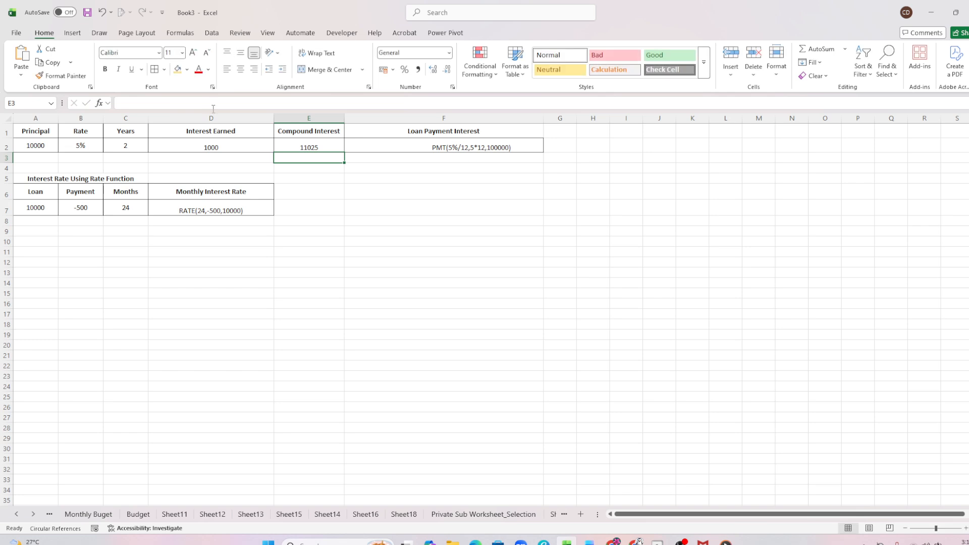
Step: Examine the formulas behind the Interest Earned cell D2 and the Compound Interest cell E2, leaving both unedited
click(258, 146)
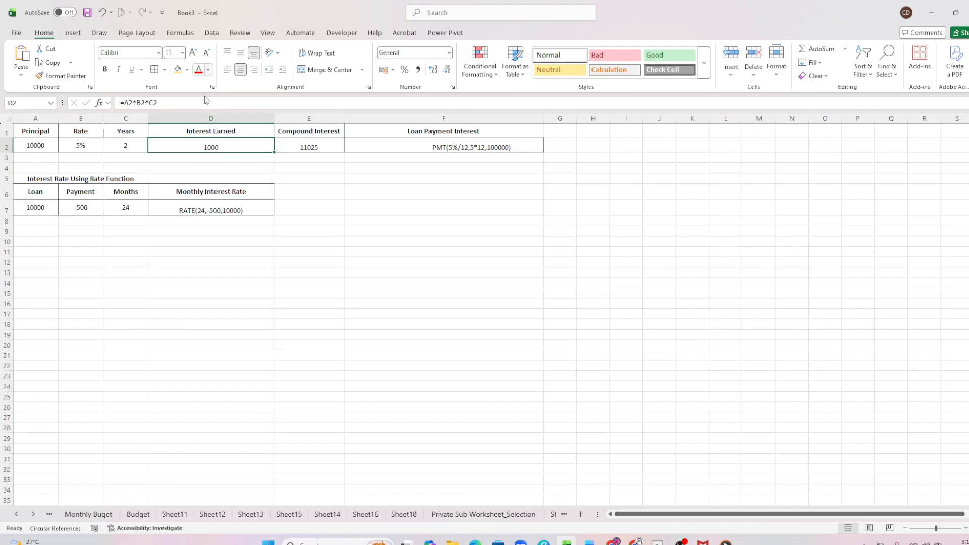
click(300, 144)
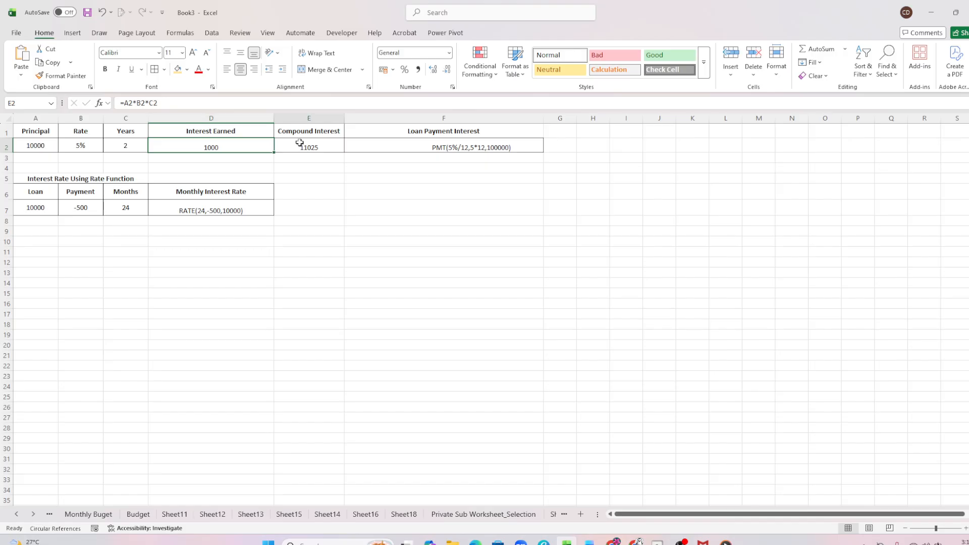
double_click(300, 143)
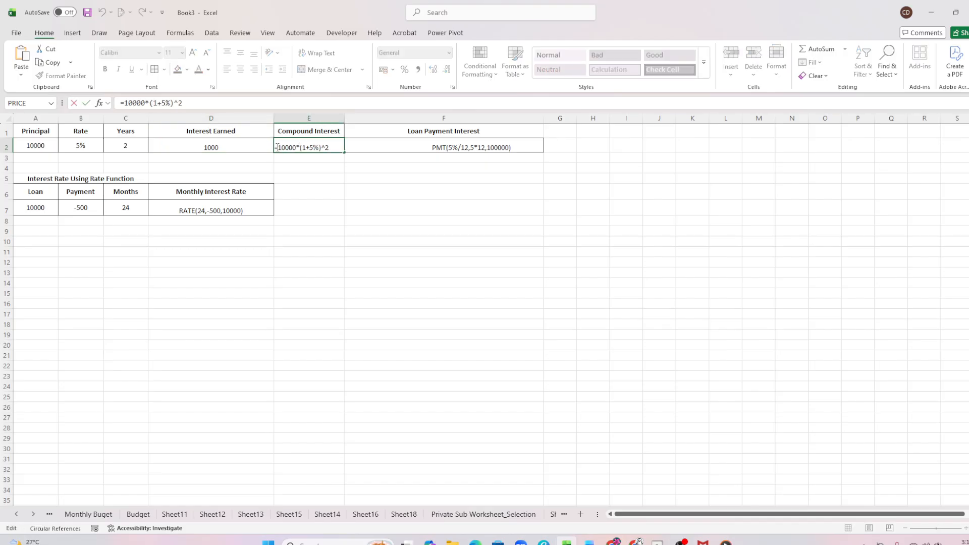
click(281, 147)
key(Return)
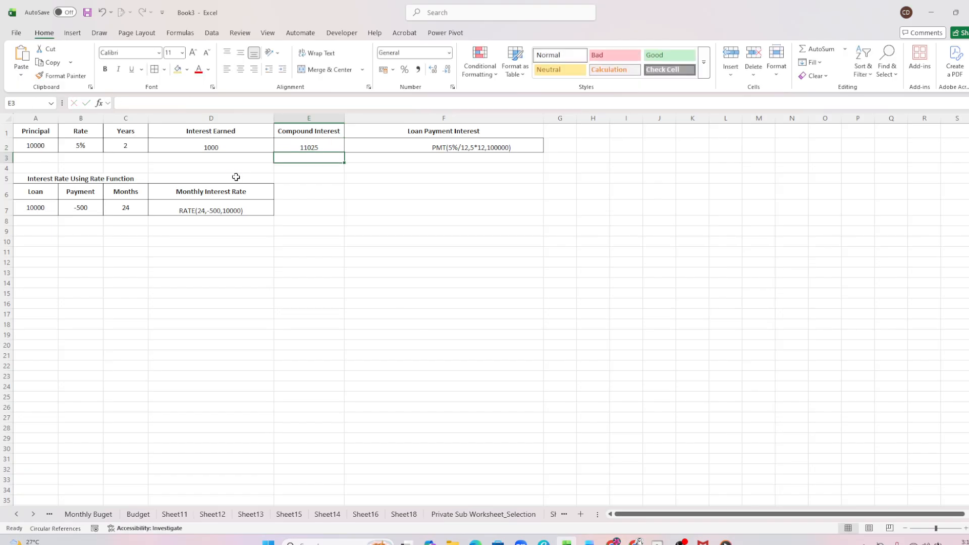
click(322, 143)
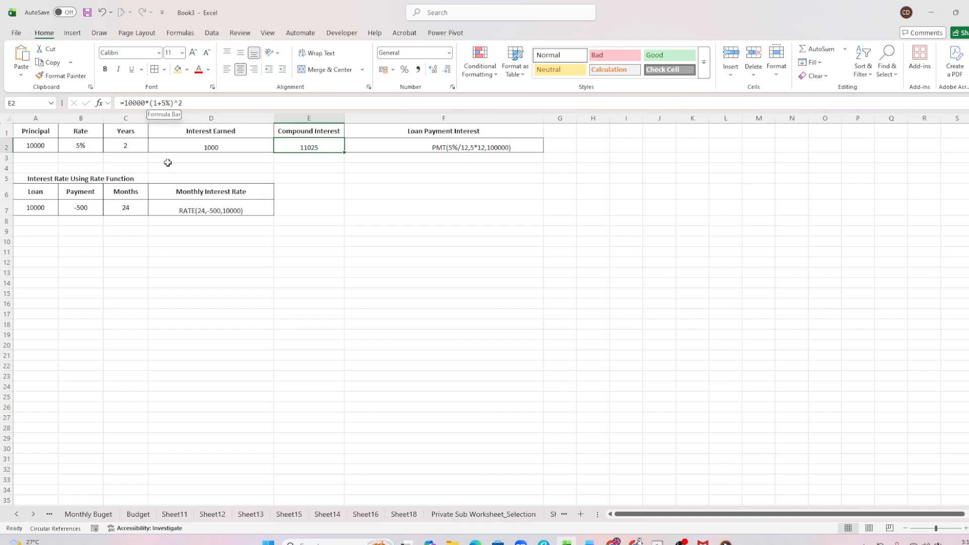
Step: Turn the Monthly Interest Rate text in D7 into the working formula =RATE(24,-500,10000)
click(43, 178)
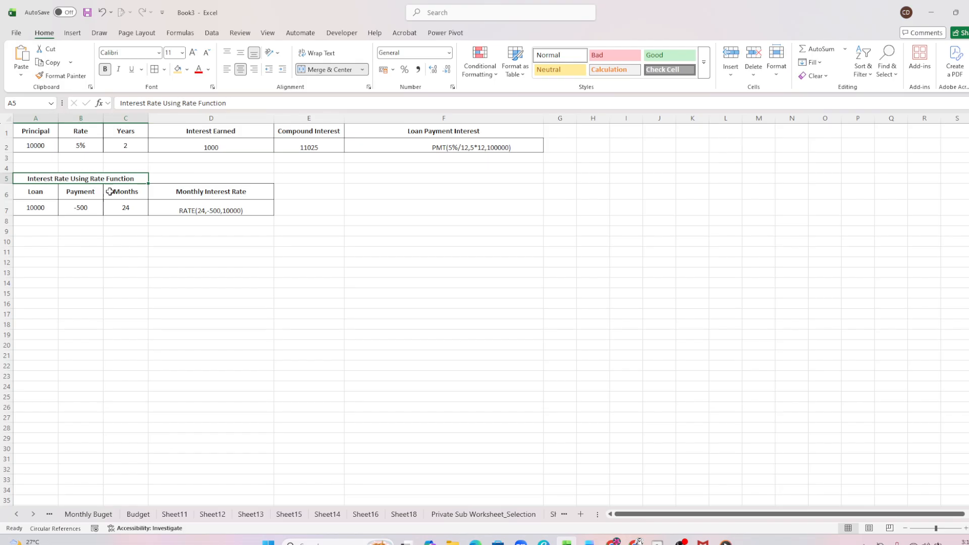
click(172, 212)
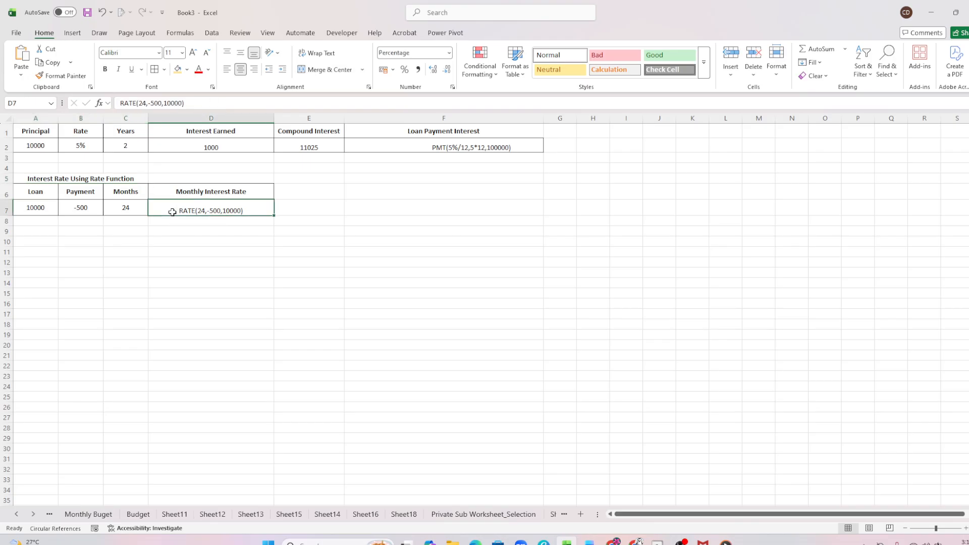
click(121, 103)
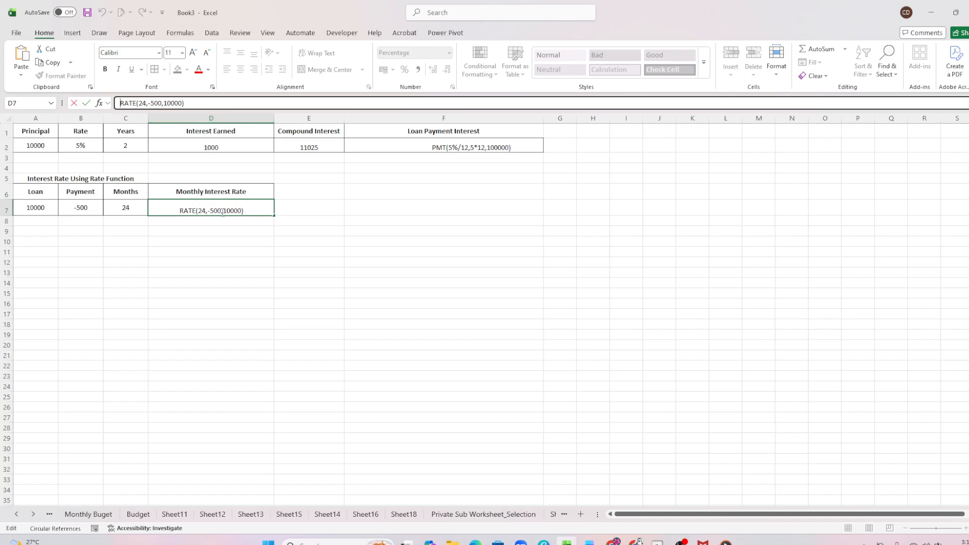
text(=)
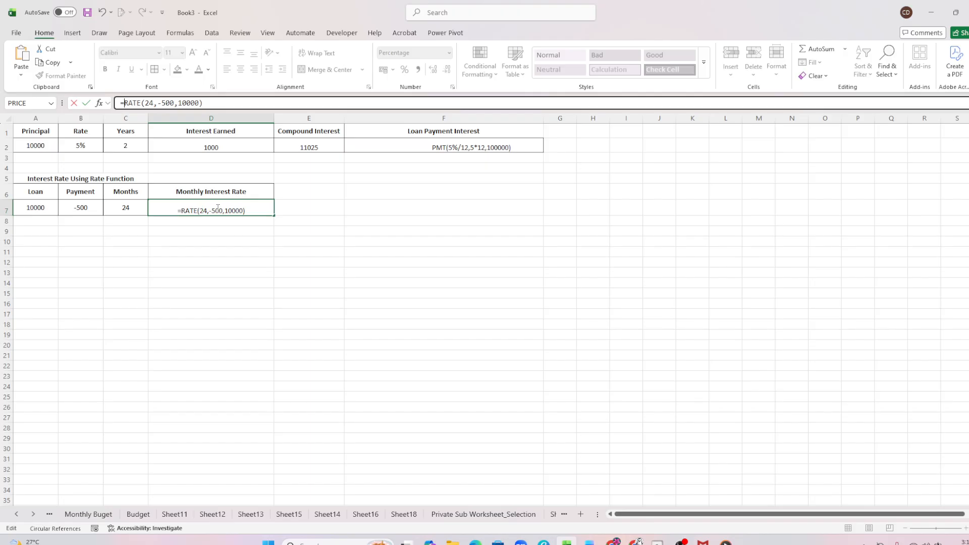
key(BackSpace)
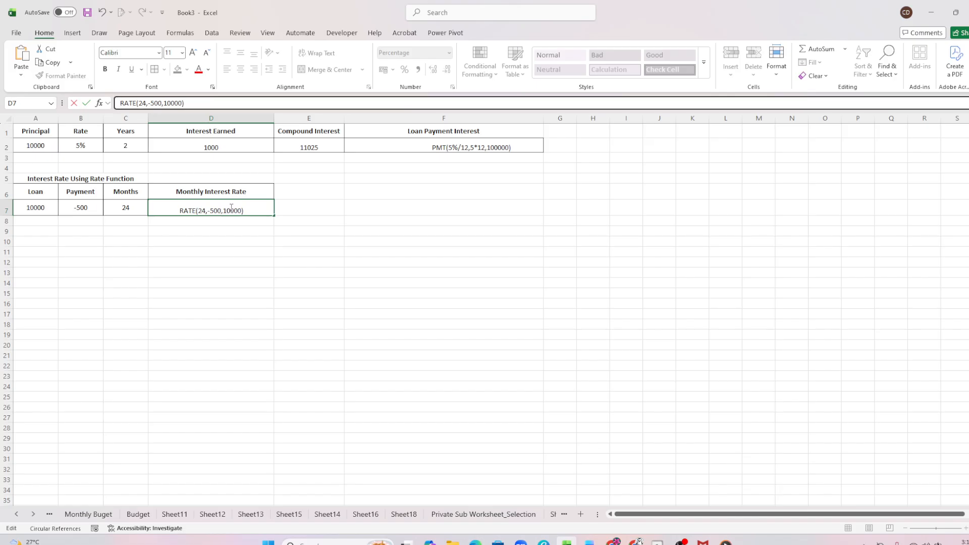
text(=)
key(Return)
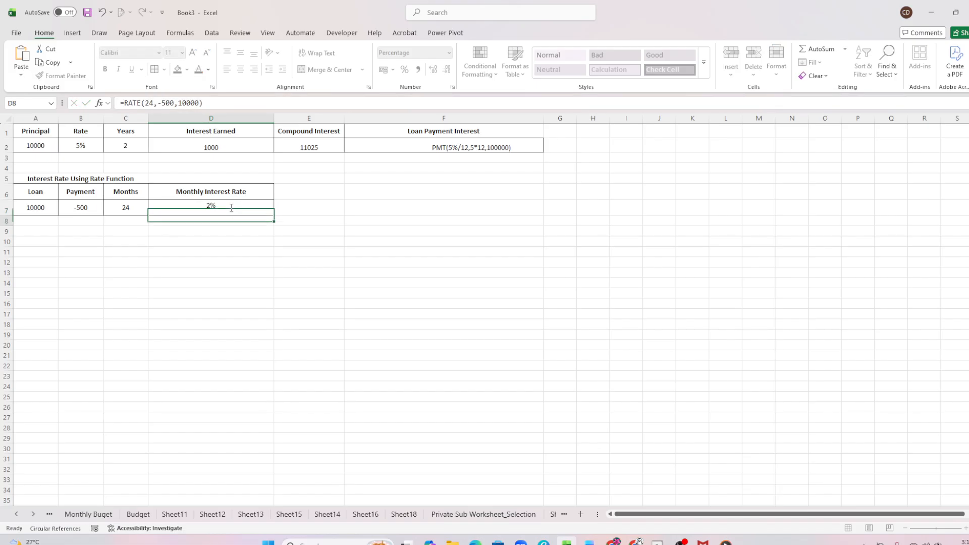
Step: Turn the Loan Payment Interest text in F2 into the working formula =PMT(5%/12,5*12,100000)
click(441, 147)
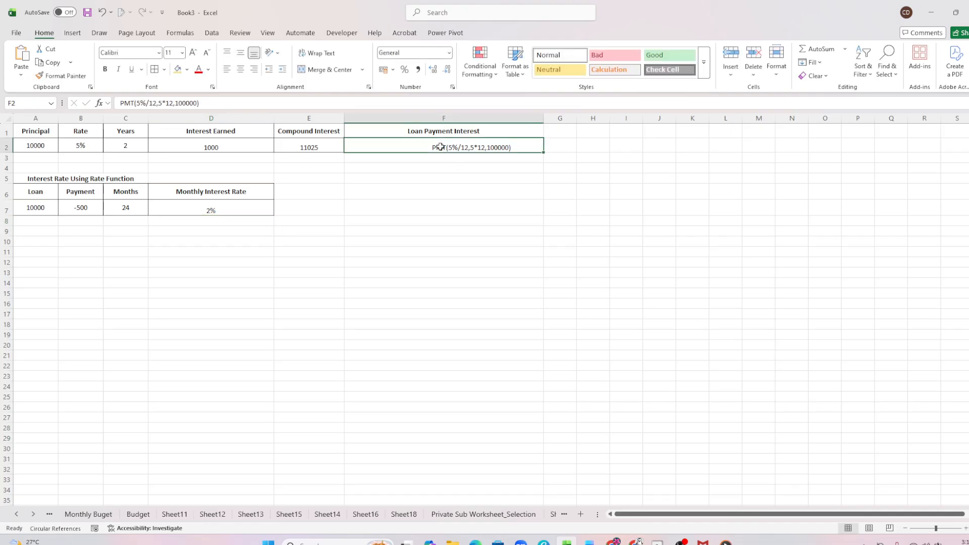
double_click(427, 145)
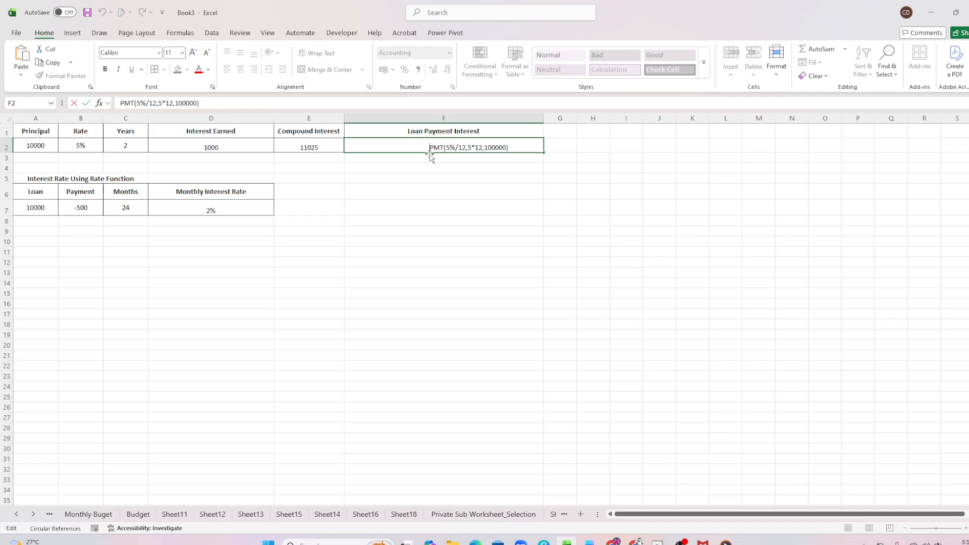
text(=)
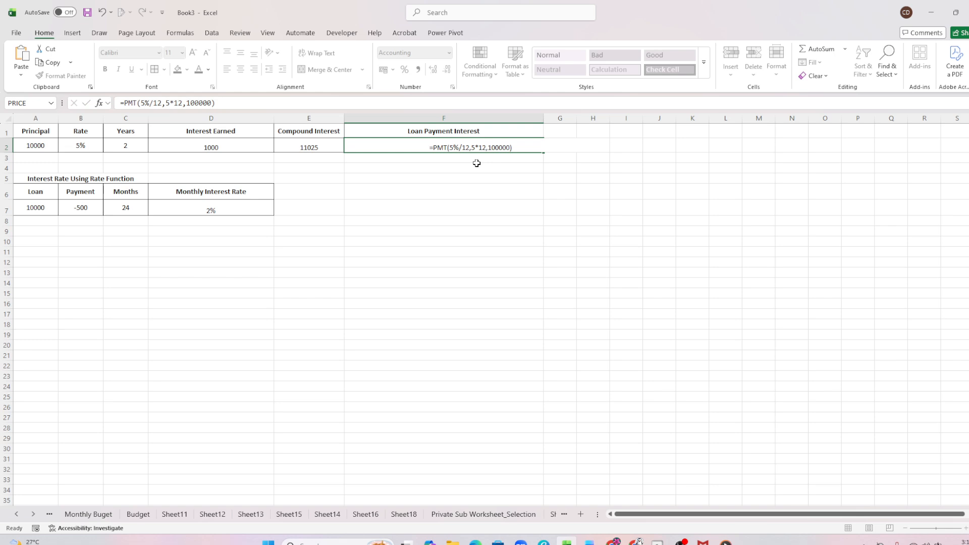
key(Return)
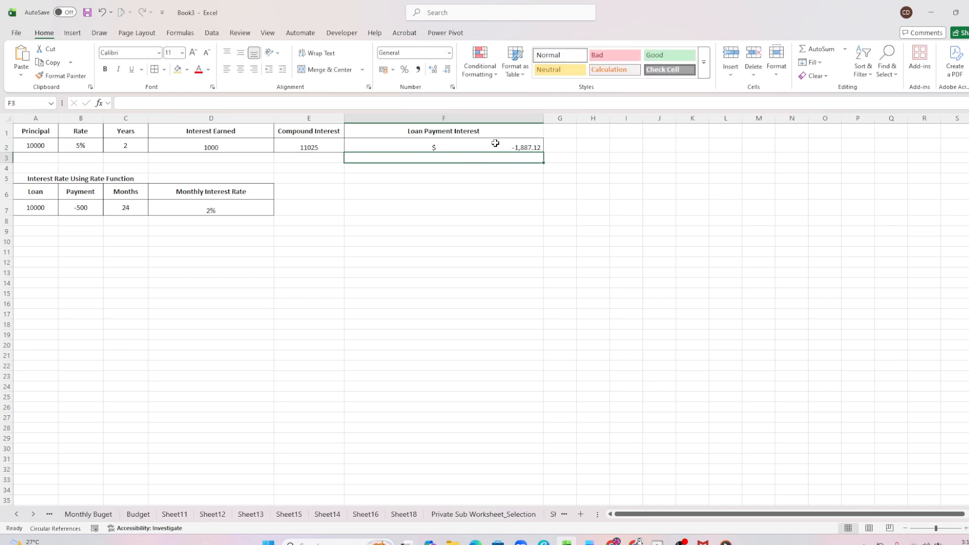
Step: Center the Loan Payment Interest cell F2 horizontally
click(498, 147)
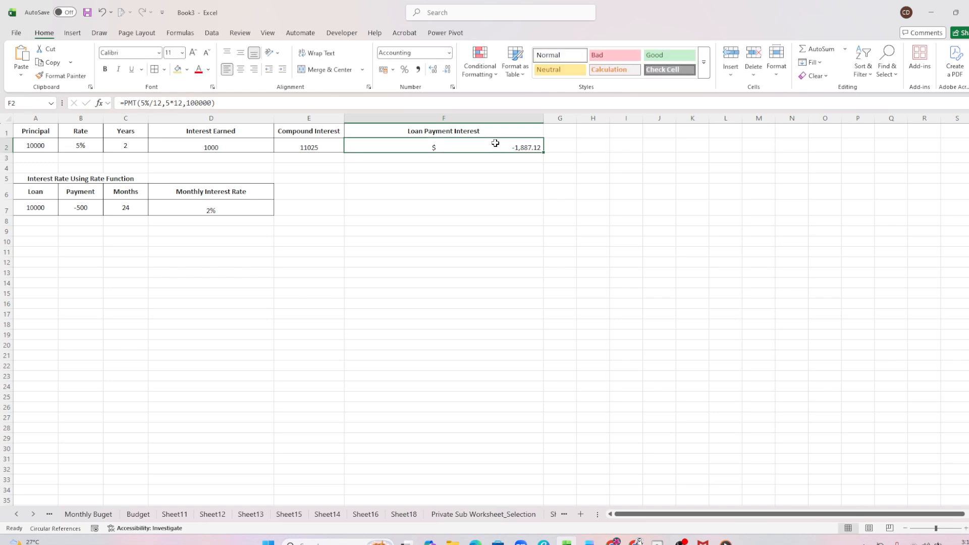
click(240, 69)
click(447, 157)
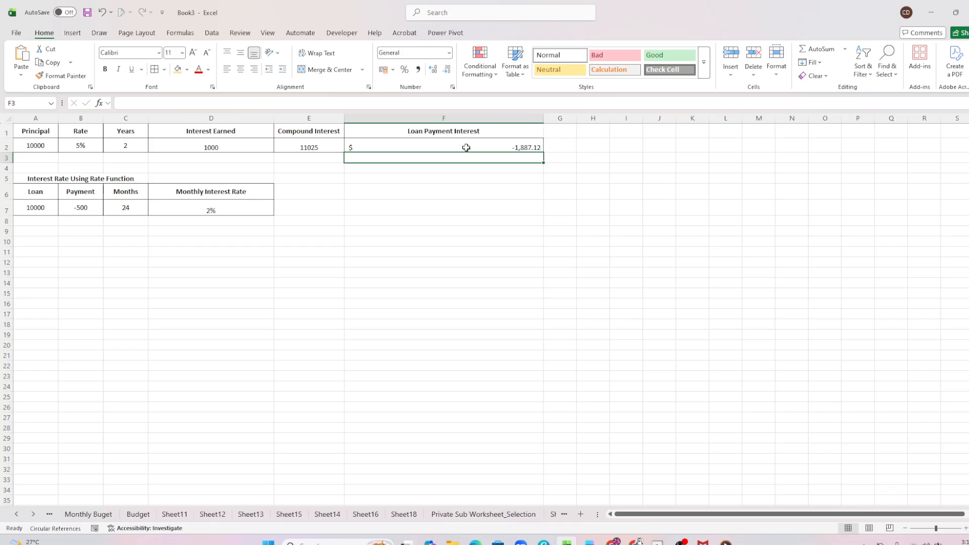
Step: Review the finished formulas for interest earned, compound interest, monthly interest rate and loan payment in D2, E2, D7 and F2
click(433, 140)
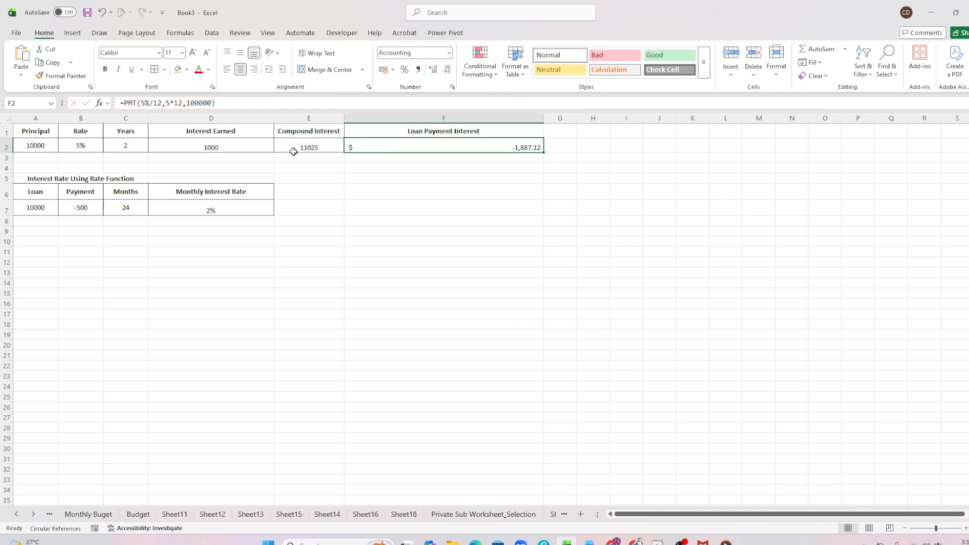
click(200, 145)
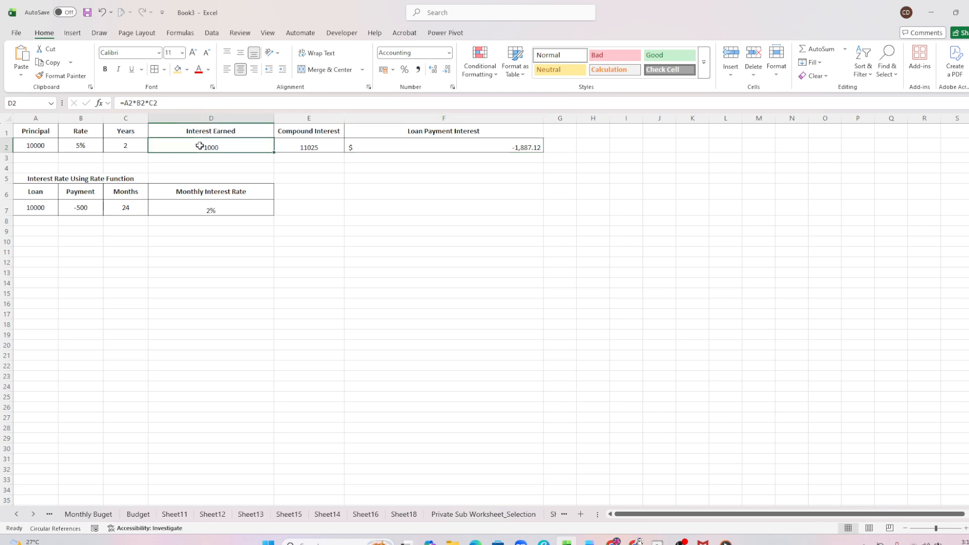
click(323, 148)
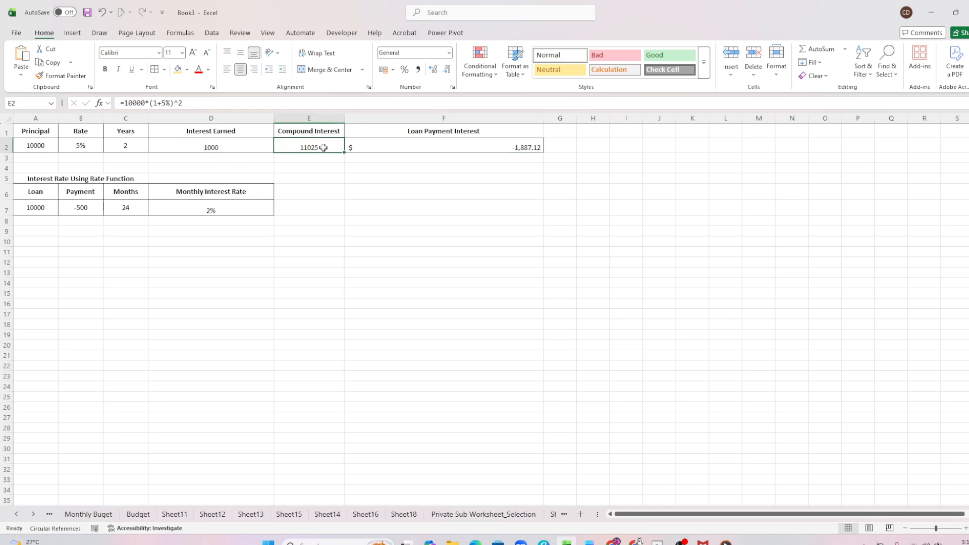
click(224, 207)
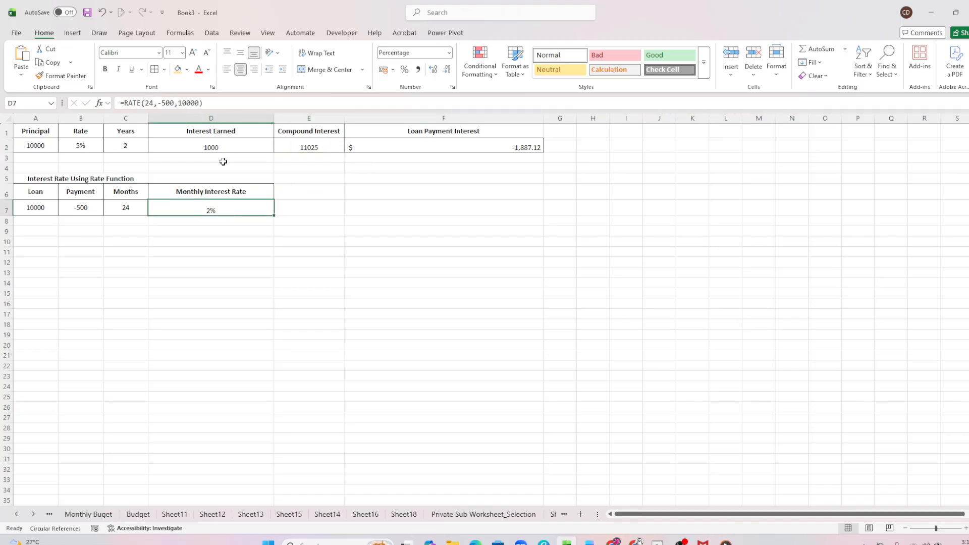
click(449, 147)
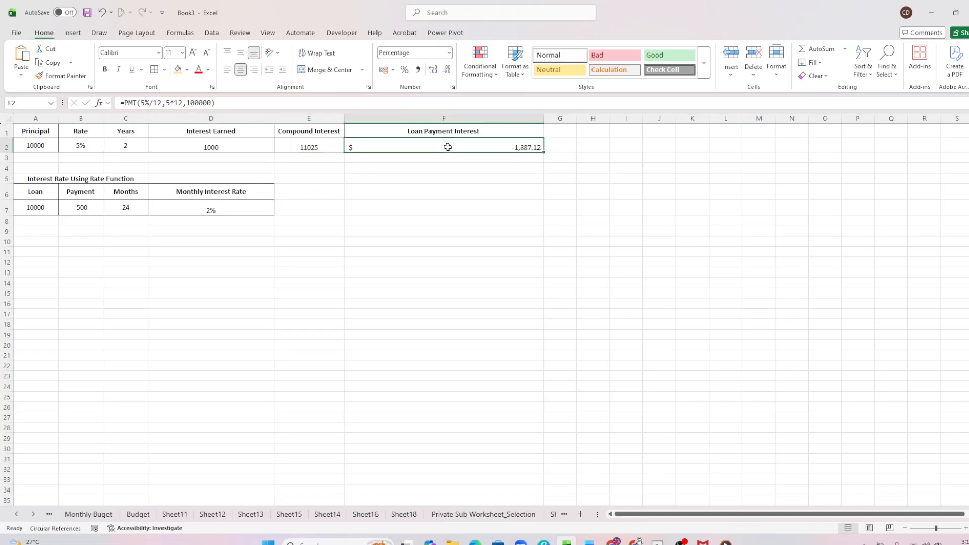